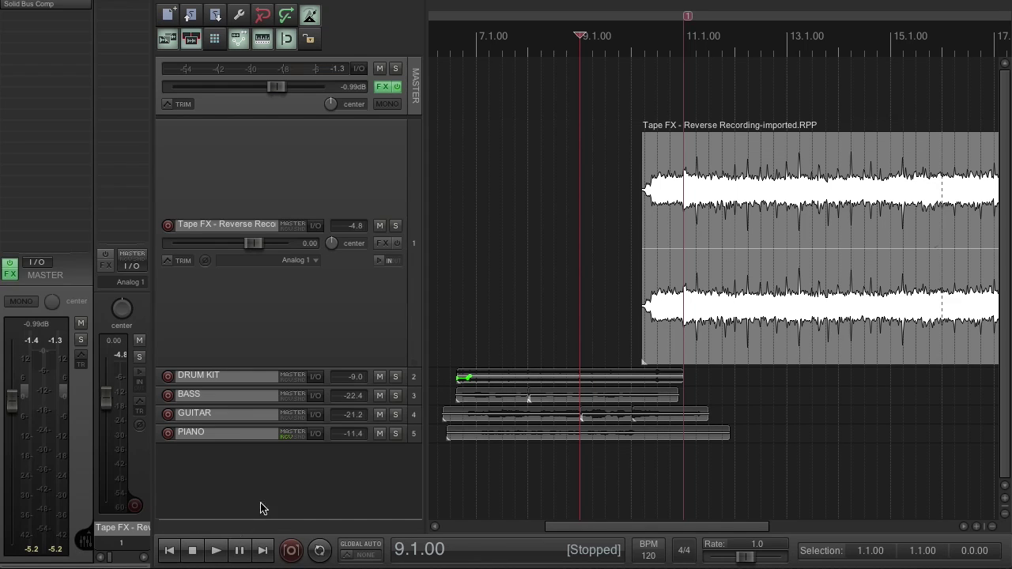
Hide and re-show the master track, then drag its lane taller above the Tape FX track
right_click(225, 463)
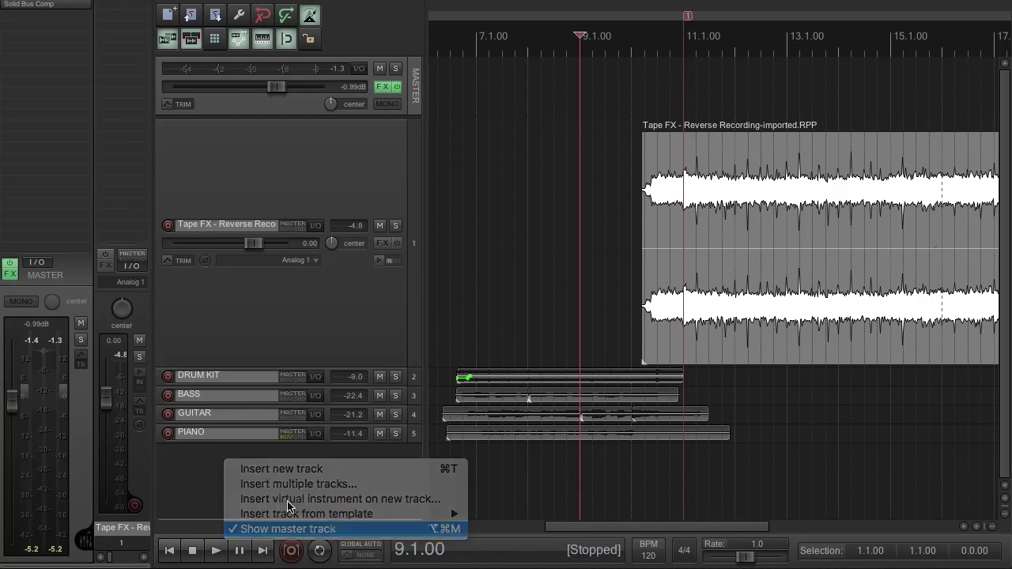
click(349, 529)
right_click(261, 415)
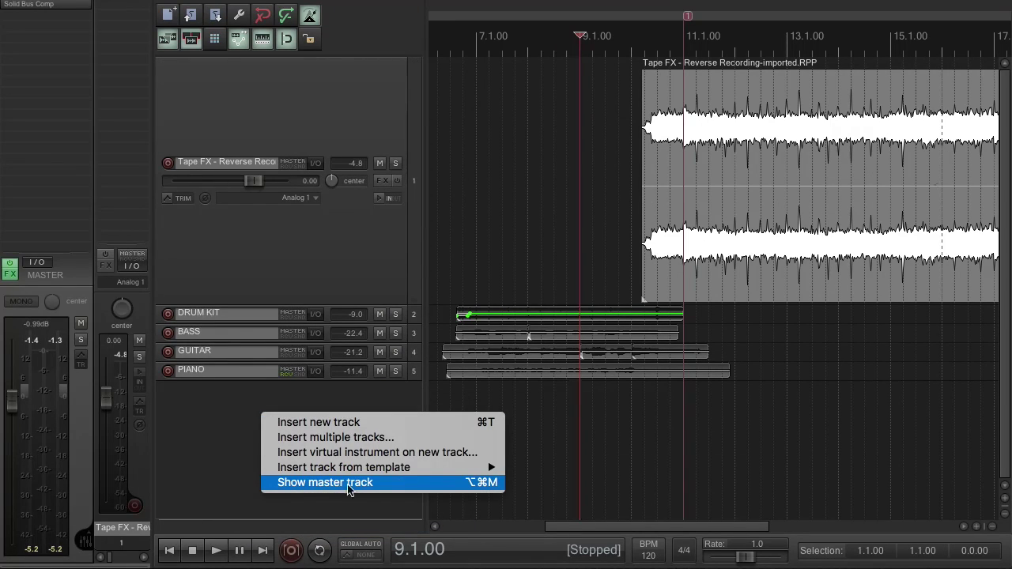
click(396, 487)
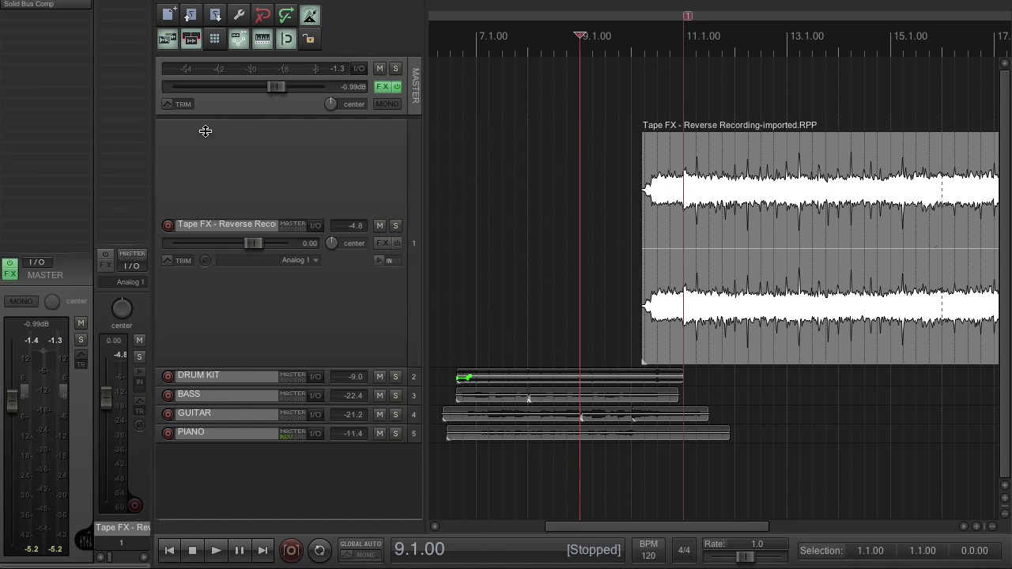
drag(205, 130, 207, 189)
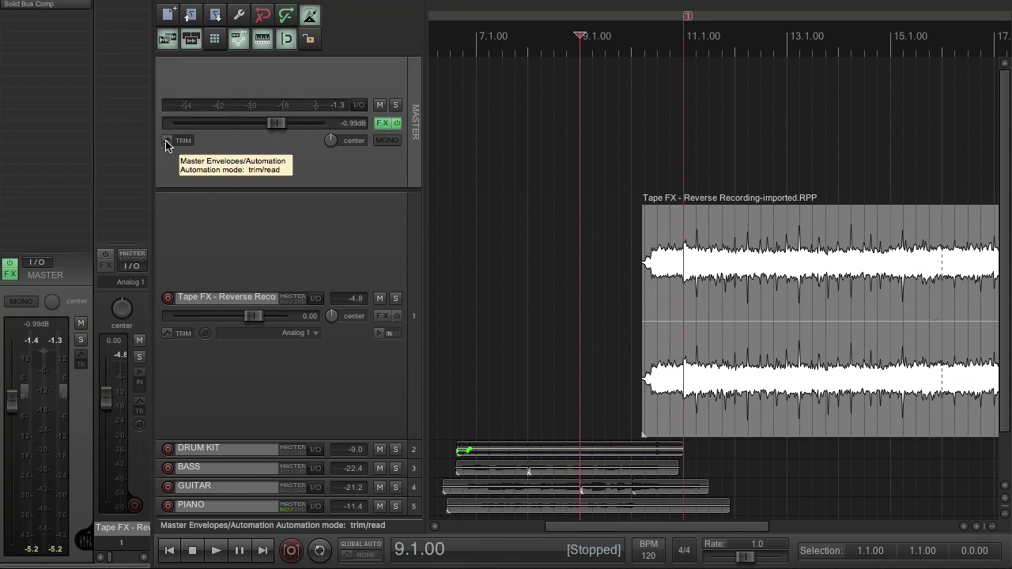
Add a visible, armed Playrate envelope lane to the master track
click(167, 144)
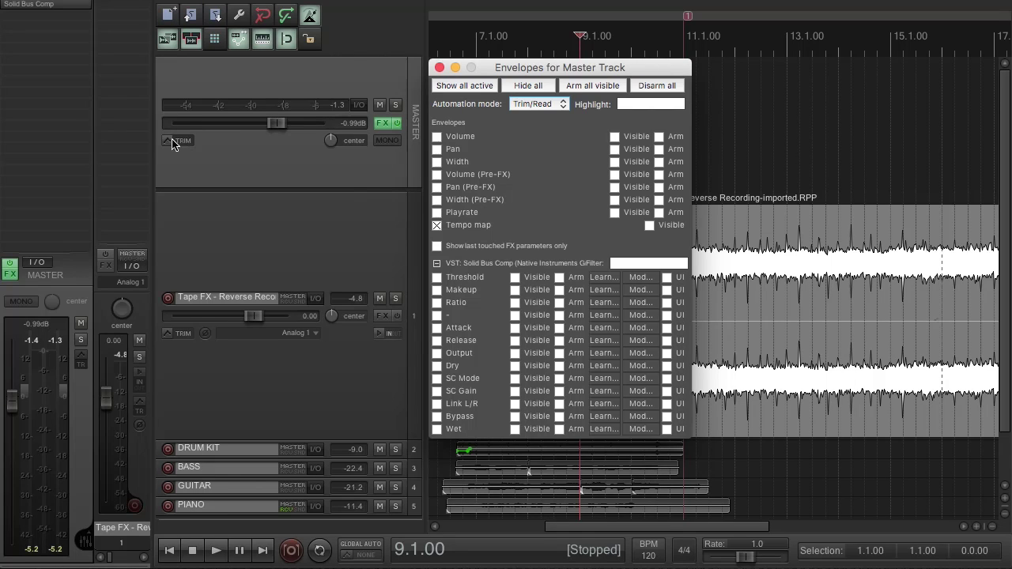
click(436, 212)
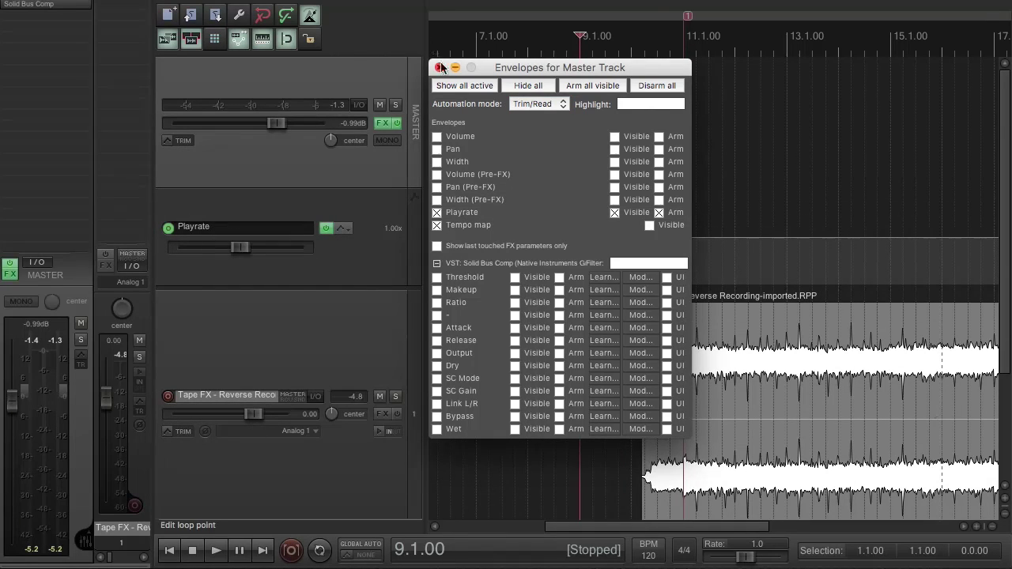
click(439, 68)
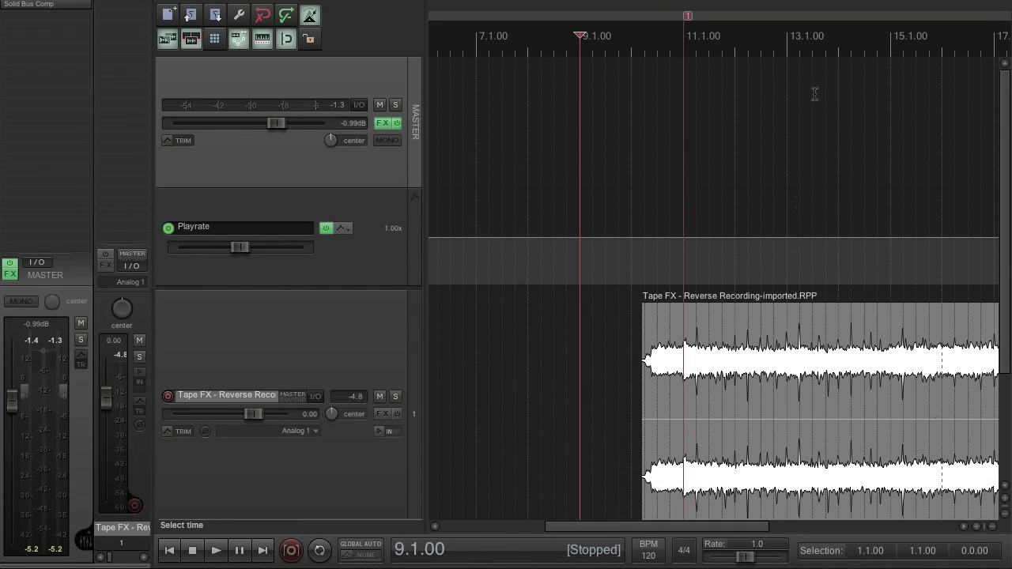
Place the edit cursor at 13.4.00 and adjust the timeline view
click(830, 50)
scroll(806, 102, down, 2)
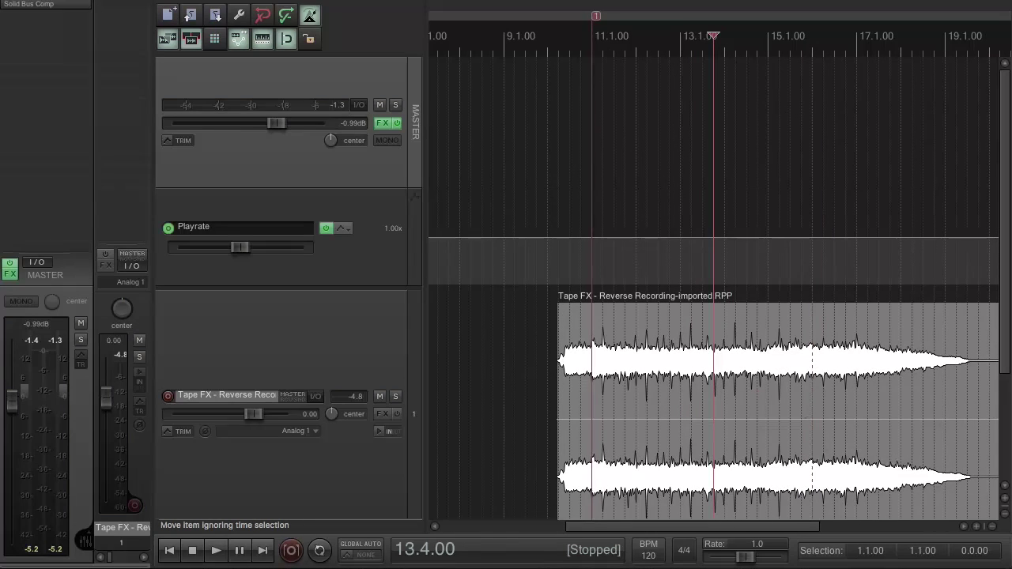
scroll(1001, 332, down, 3)
drag(704, 530, 597, 535)
click(667, 35)
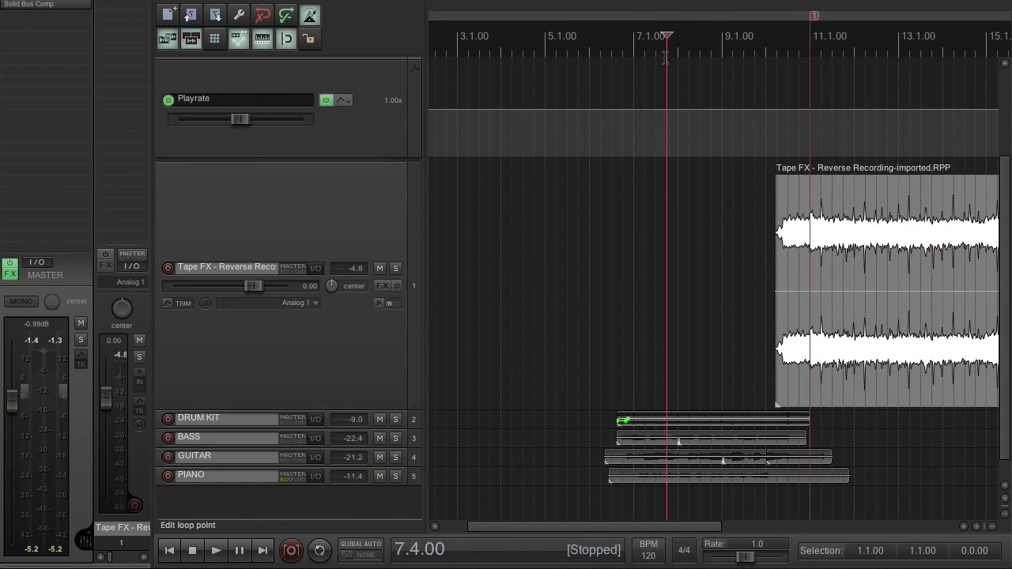
scroll(699, 114, up, 2)
shift+click(714, 109)
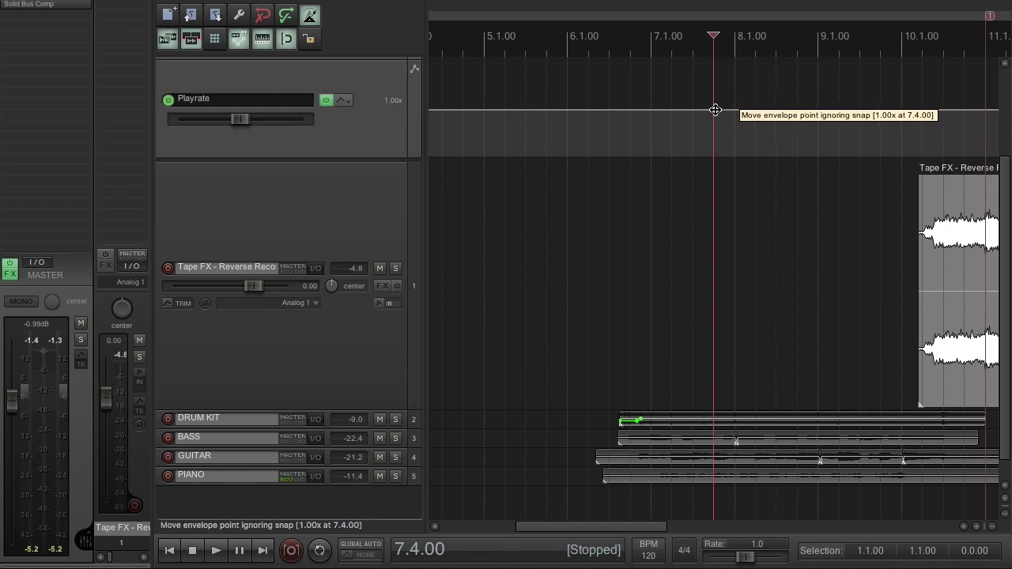
shift+click(755, 109)
shift+click(775, 110)
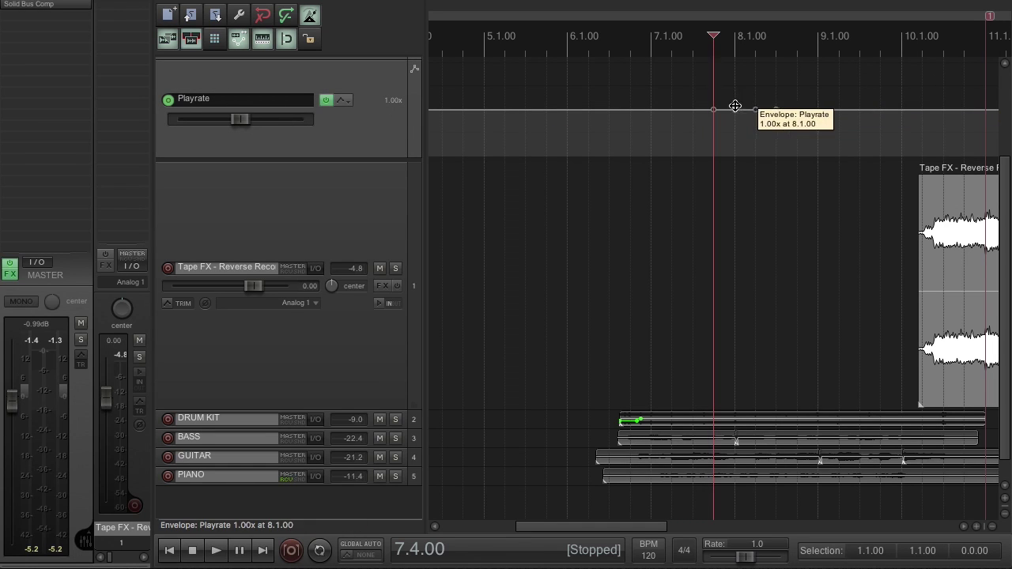
drag(735, 109, 812, 117)
click(693, 36)
key(space)
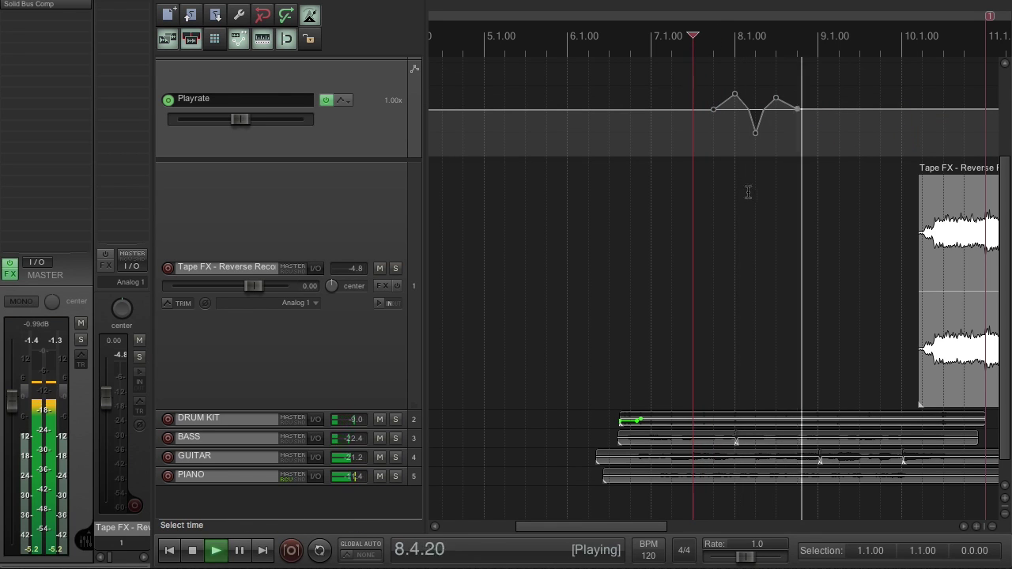
key(space)
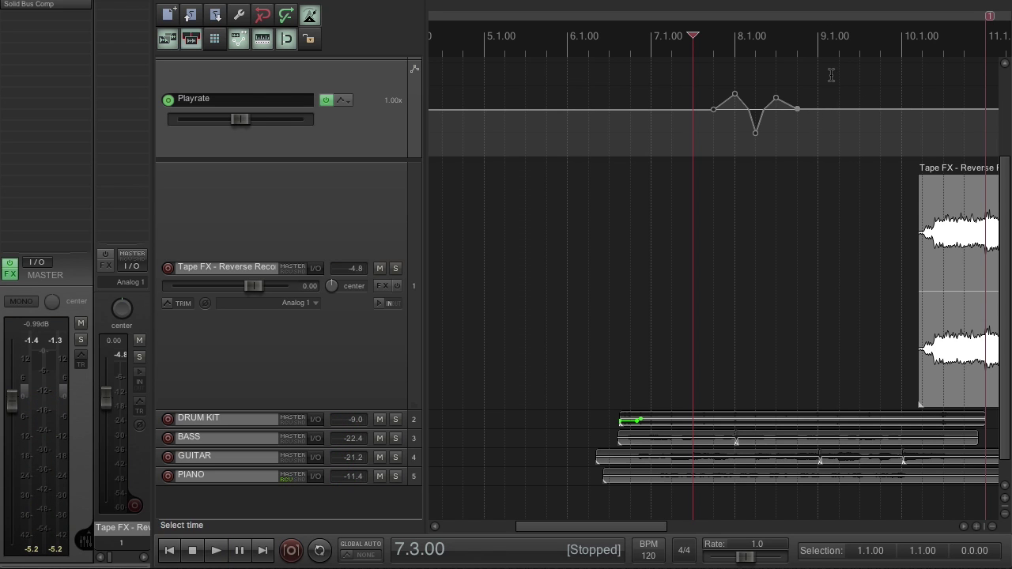
drag(827, 74, 719, 144)
key(Delete)
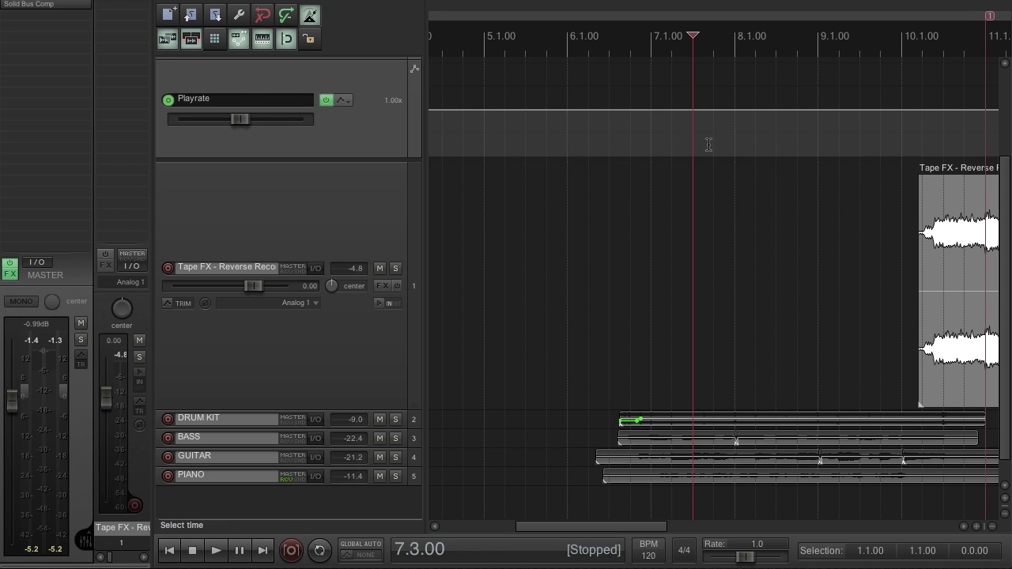
Audition the end of the sub-project item from bar 17
click(941, 51)
scroll(899, 106, down, 5)
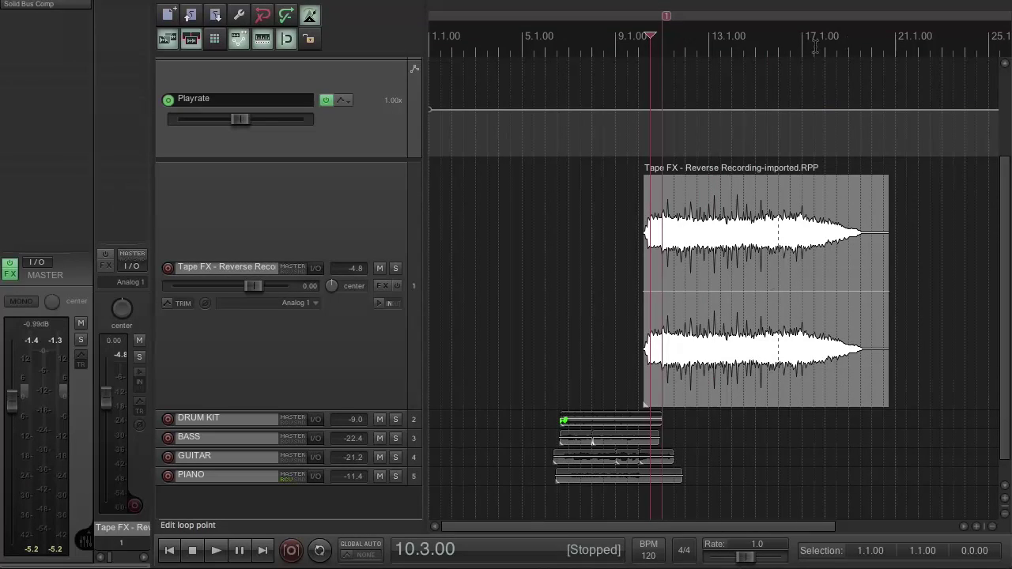
click(801, 52)
scroll(801, 54, up, 3)
key(space)
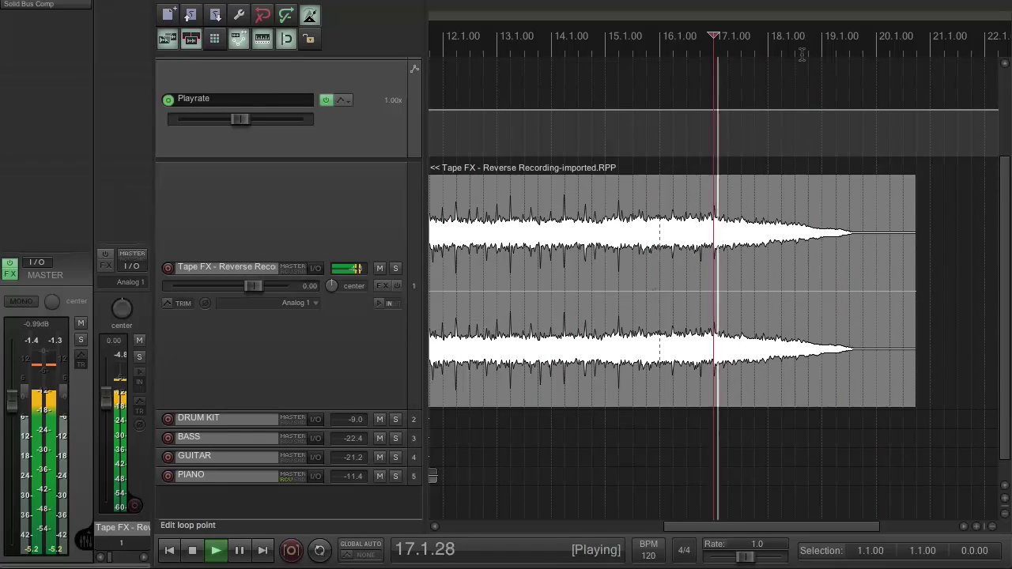
key(space)
Add Playrate points at 17.4.00 and just after bar 18, pulling the later one down
click(751, 52)
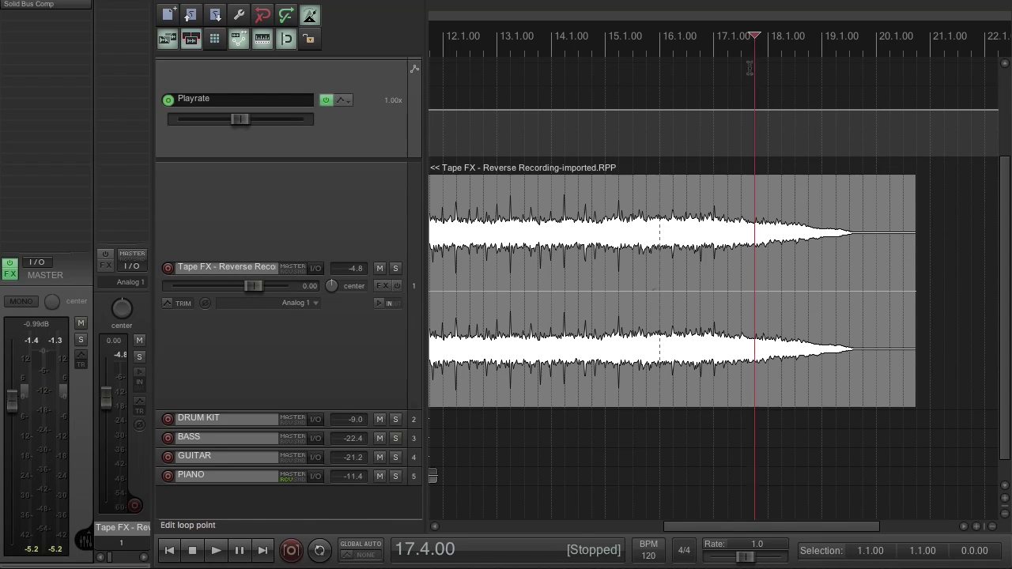
click(754, 109)
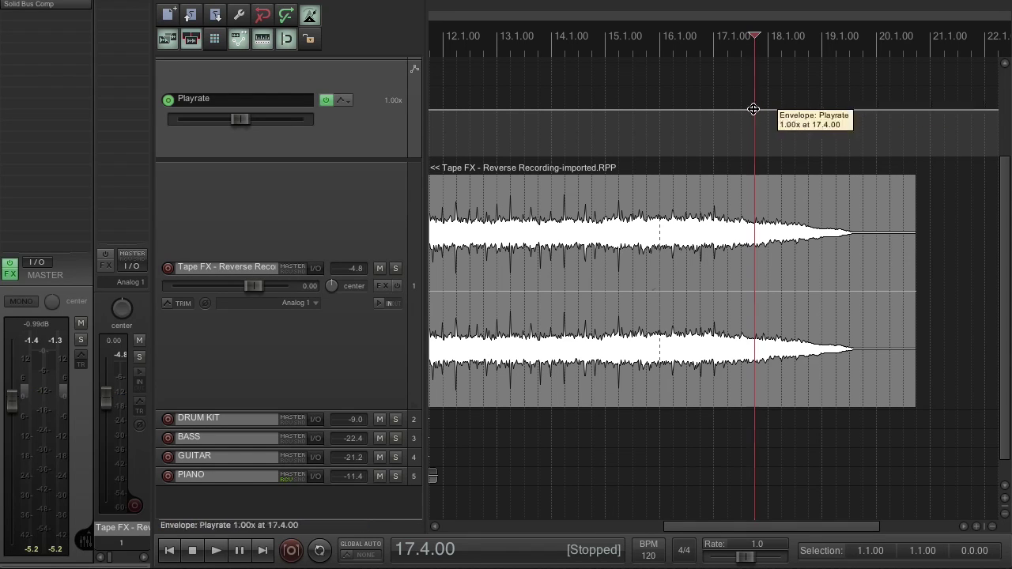
click(781, 110)
drag(790, 109, 809, 296)
Play the ending from 17.1.00 to hear the slowdown, then return to the project start
click(709, 49)
key(space)
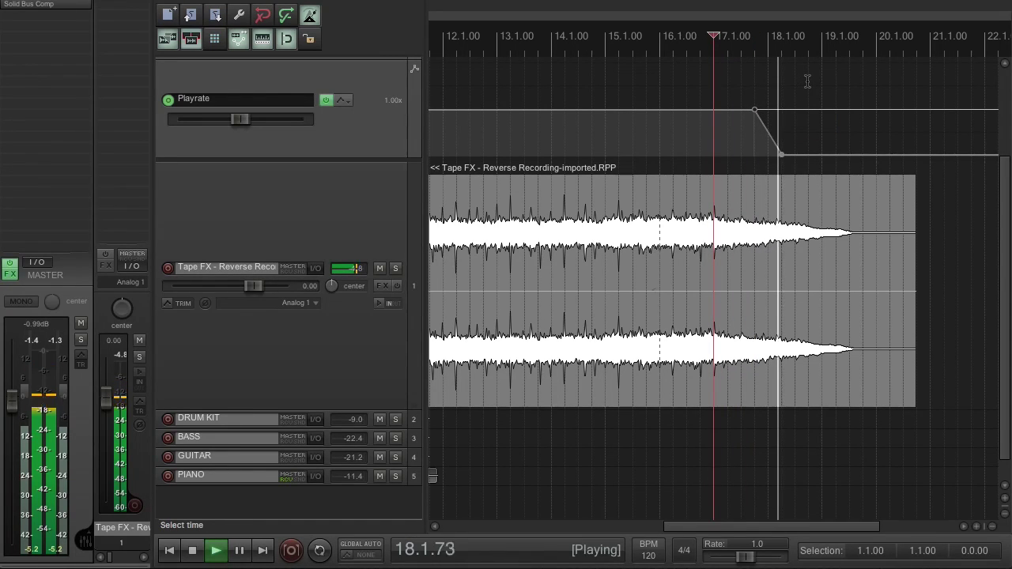
key(space)
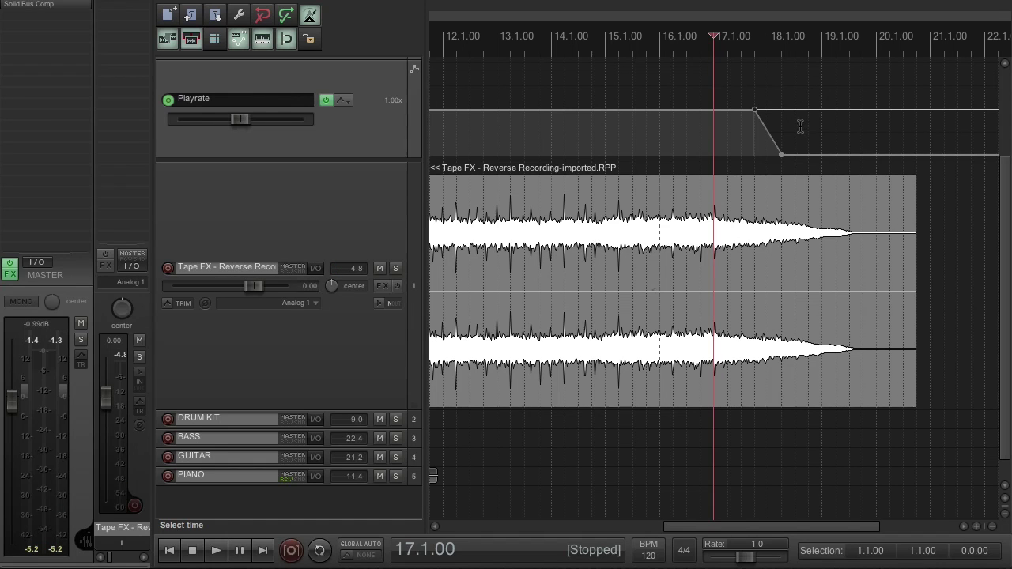
key(Home)
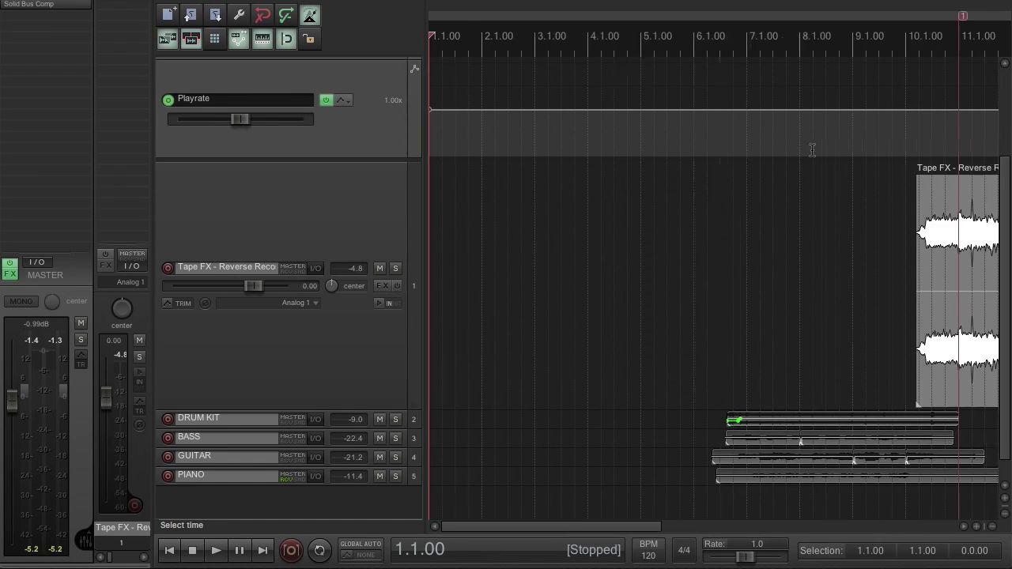
Zoom the timeline in around 10.3.00 to show bars 9 to 13
scroll(812, 150, down, 5)
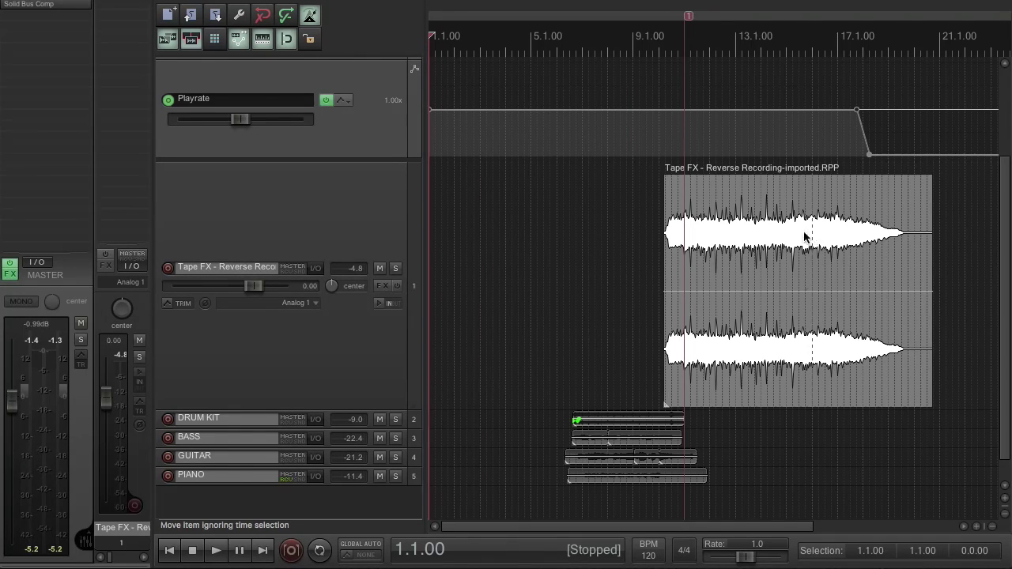
click(672, 35)
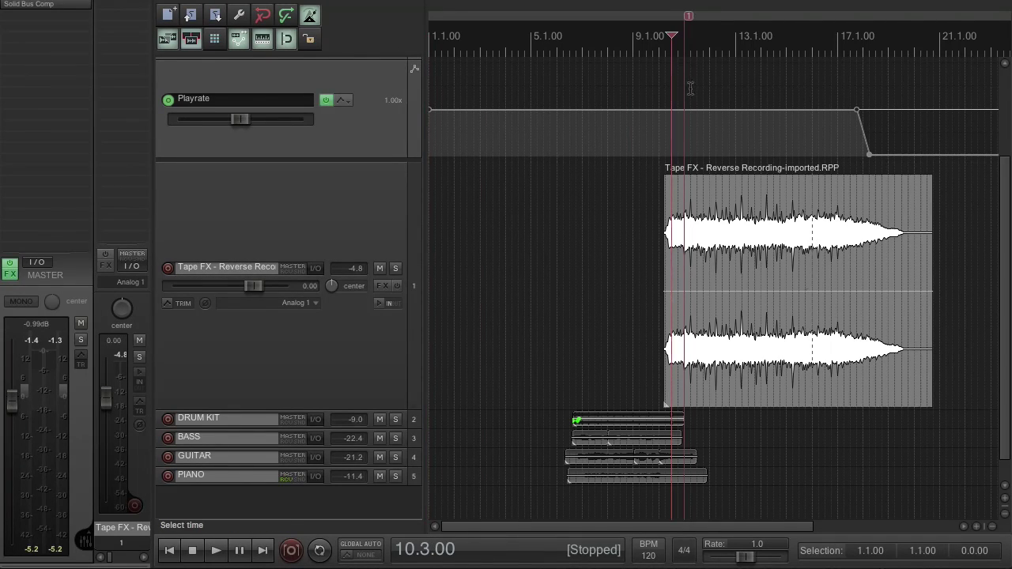
scroll(704, 126, up, 2)
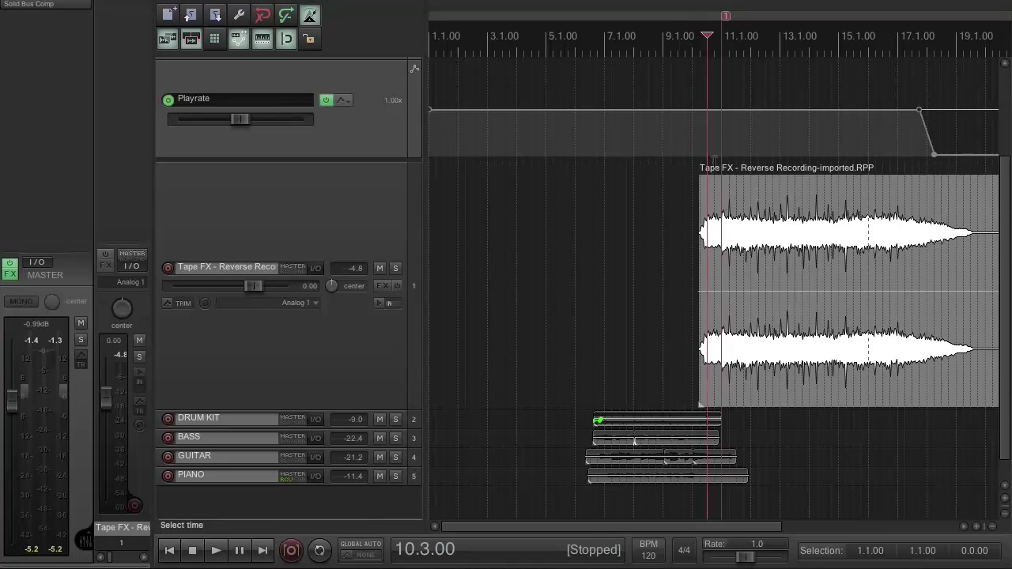
scroll(826, 262, up, 4)
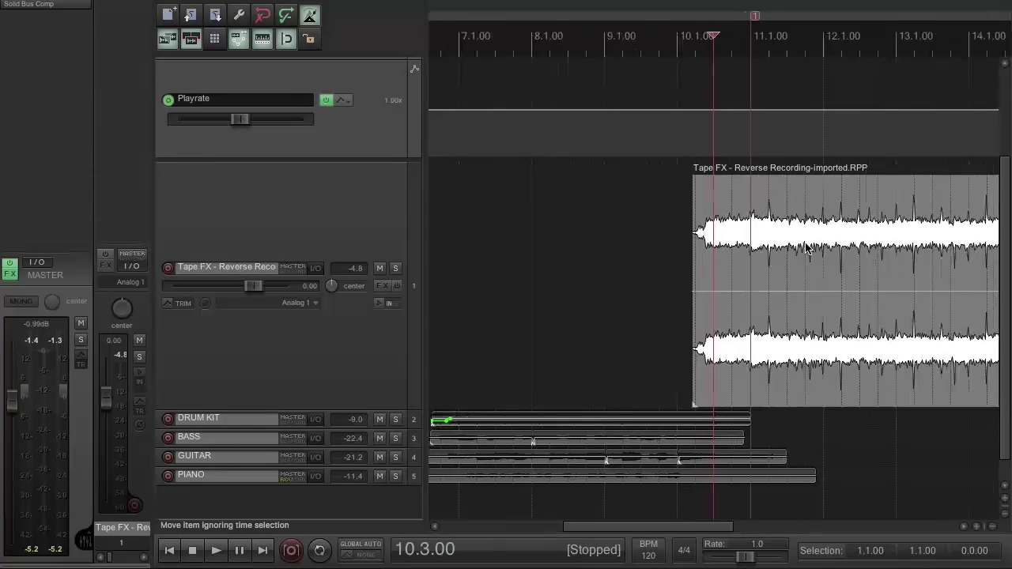
scroll(808, 250, up, 4)
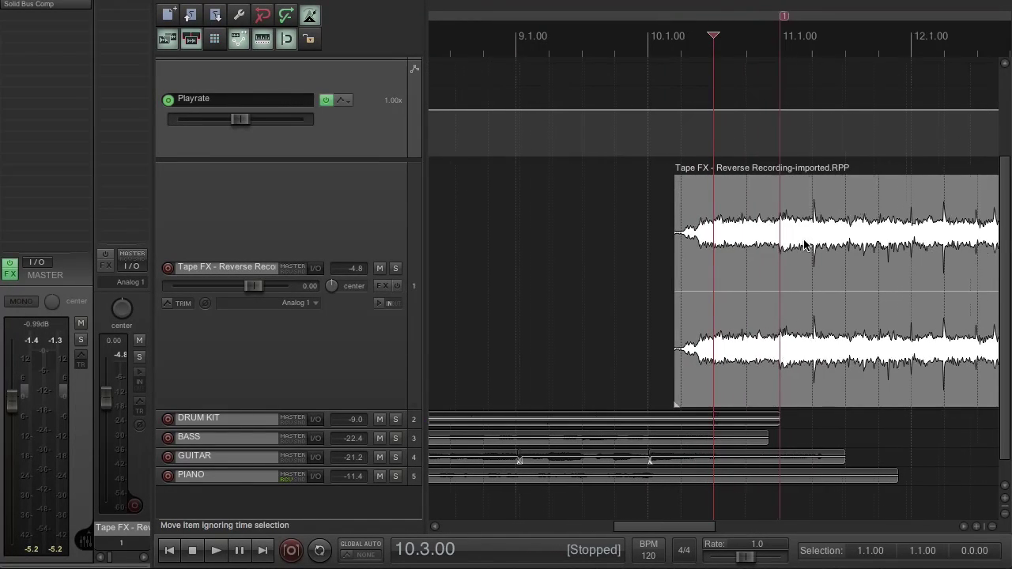
scroll(804, 247, up, 1)
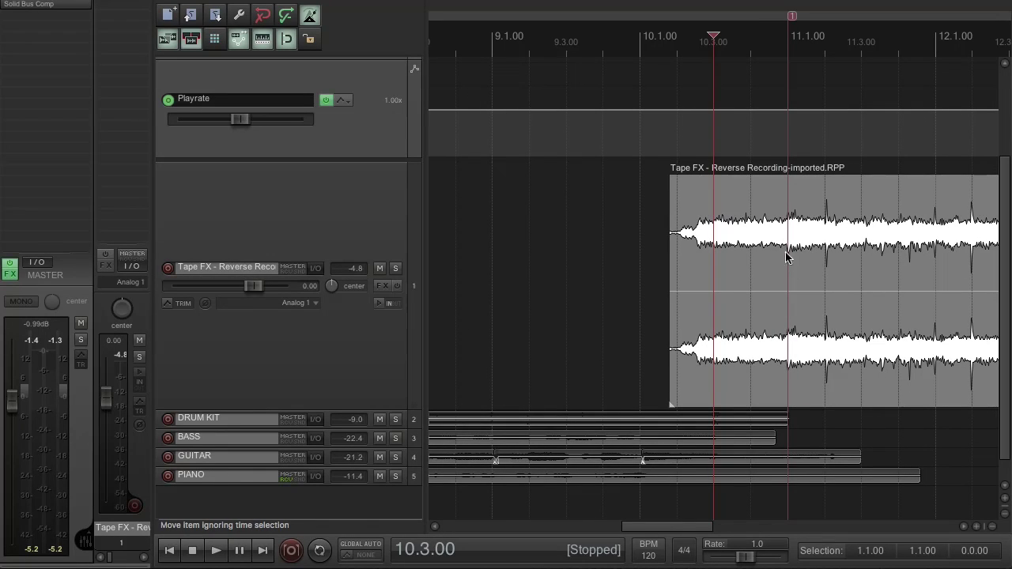
Select the Tape FX sub-project item with the edit cursor at bar 11
click(560, 187)
click(492, 180)
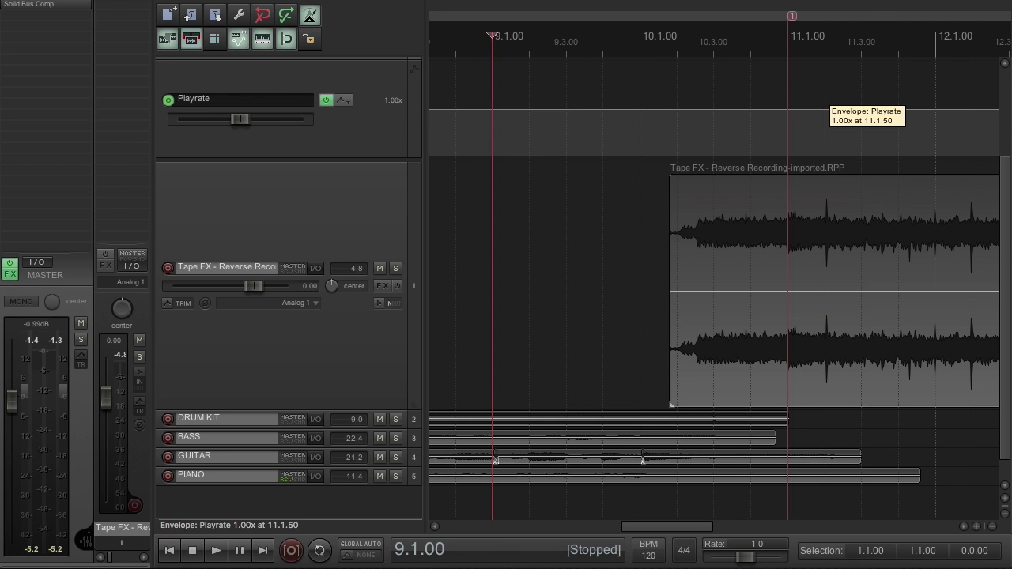
click(789, 207)
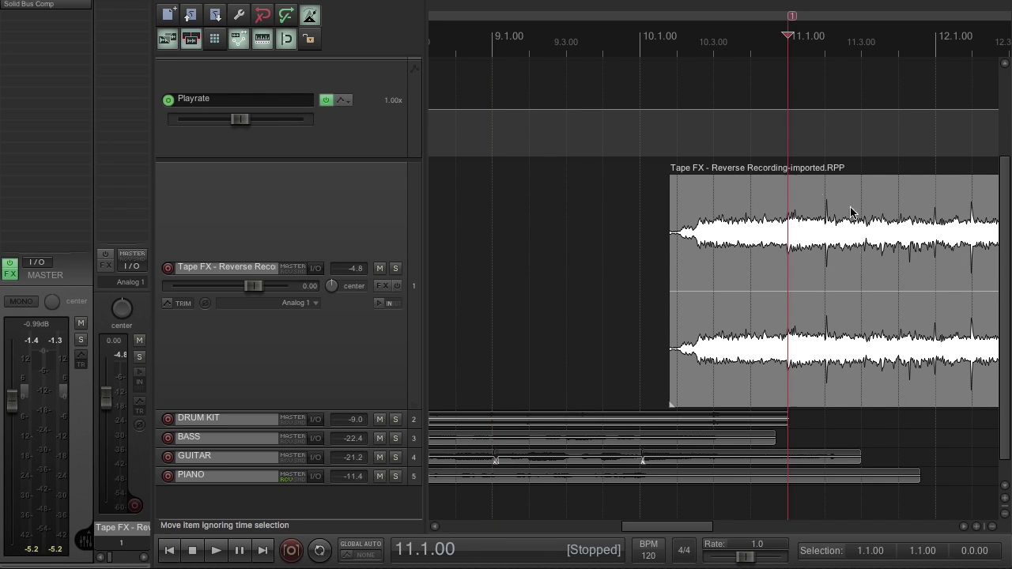
scroll(842, 238, down, 4)
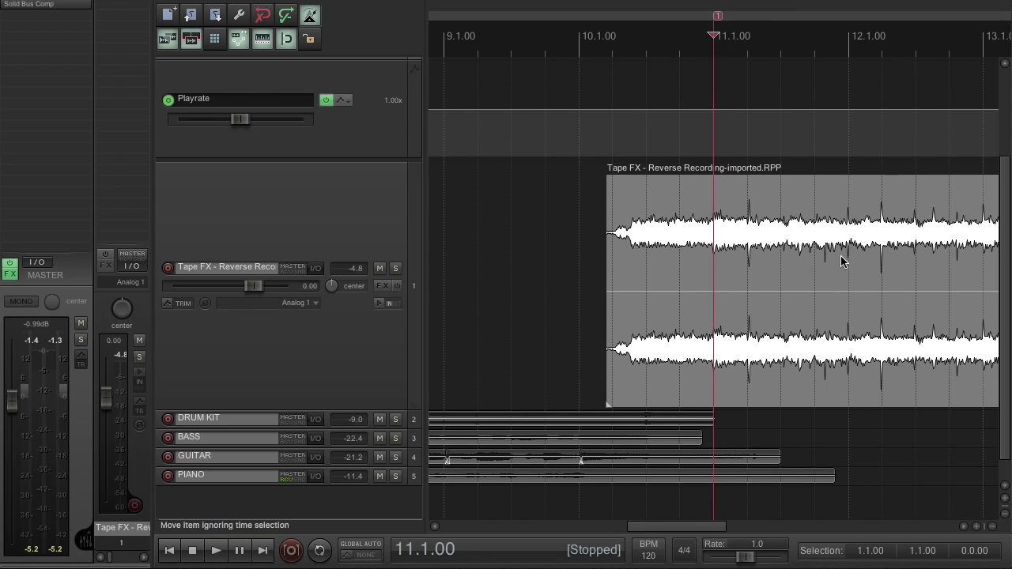
scroll(779, 241, up, 6)
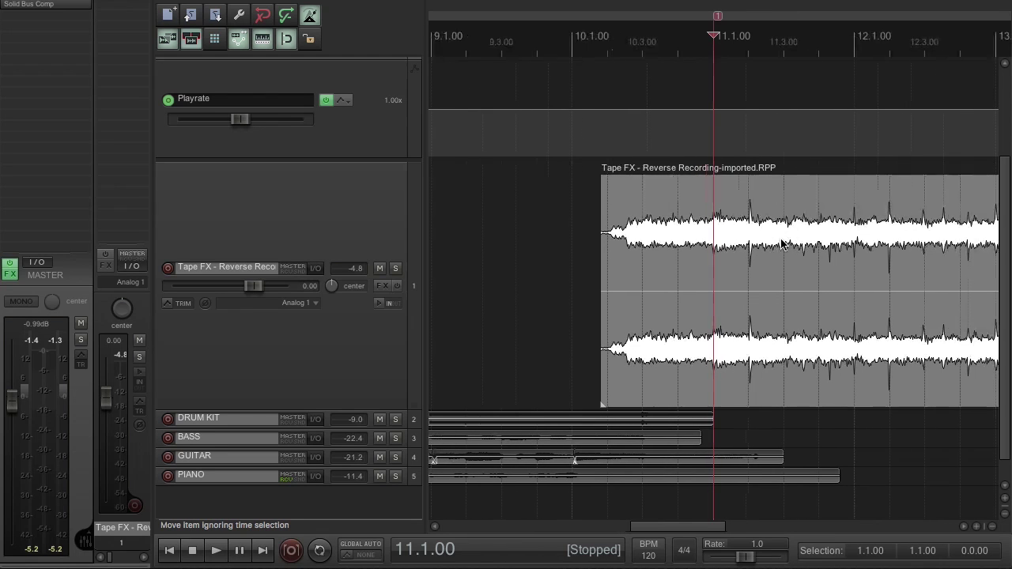
scroll(791, 248, down, 3)
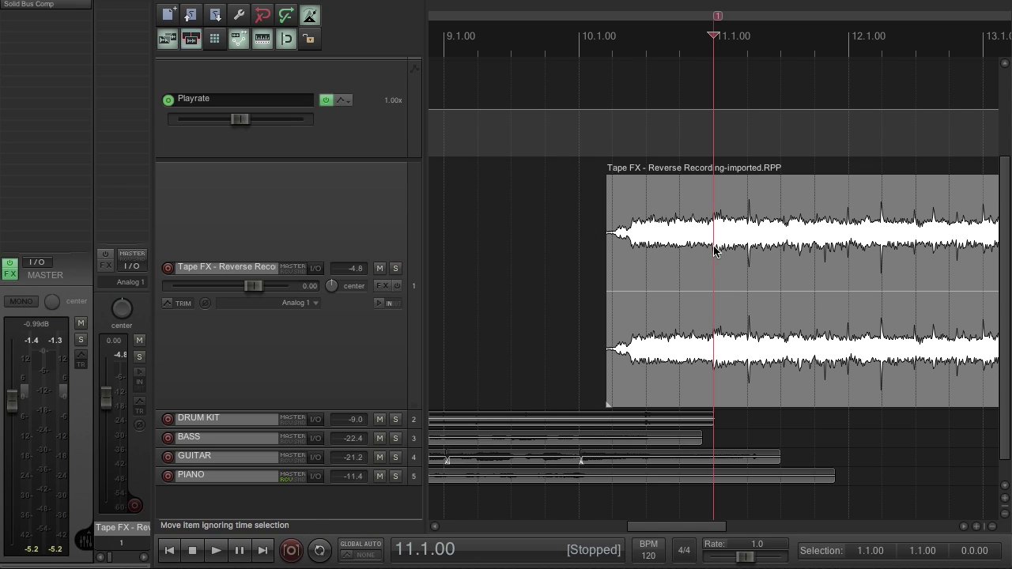
Add stretch markers to the Tape FX item at 11.1.00 and 10.4.00
key(shift+w)
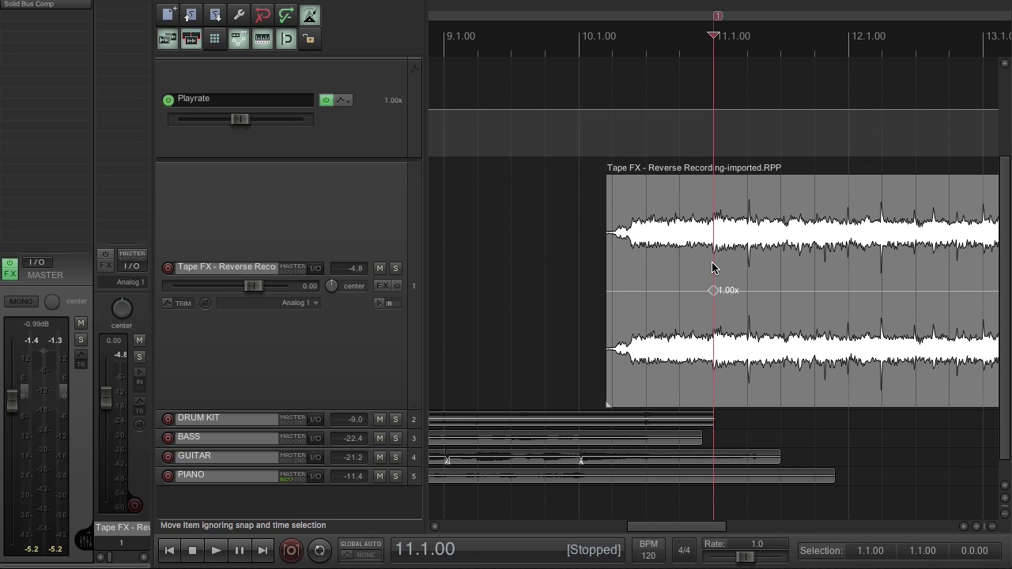
click(680, 289)
key(shift+w)
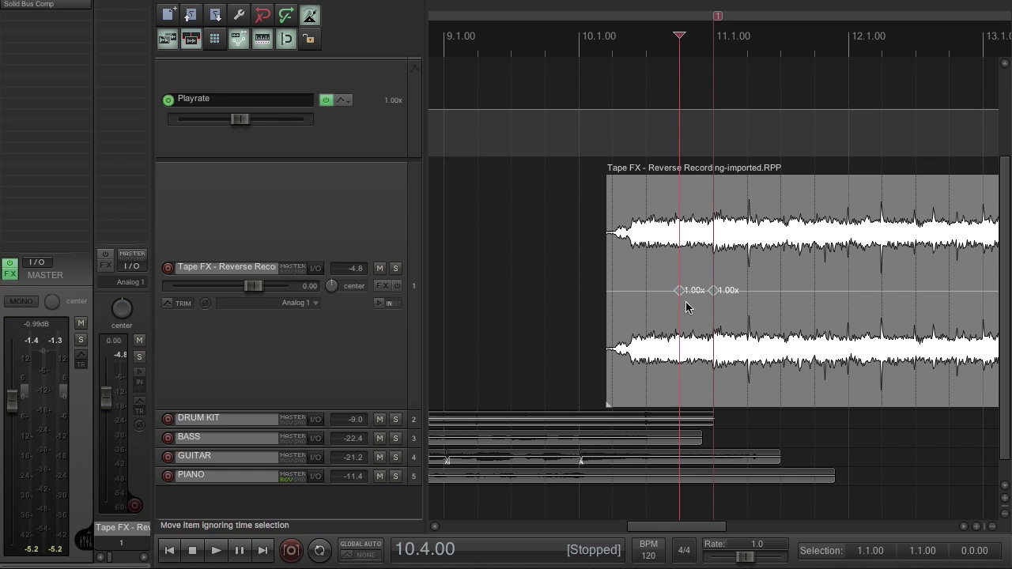
Ramp the opening stretch from 0.00x to 1.00x and trim the item to start at 10.4.00
mouse_move(684, 294)
mouse_down()
mouse_move(671, 413)
mouse_move(671, 404)
mouse_up()
drag(605, 384, 669, 385)
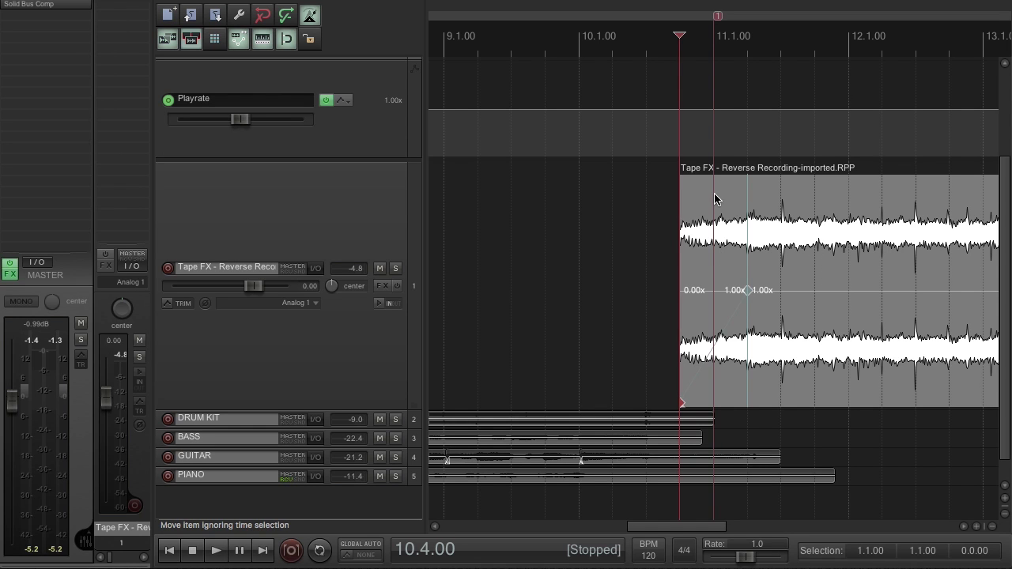
drag(667, 535, 699, 538)
Narrow the track panel to widen the timeline
right_click(493, 190)
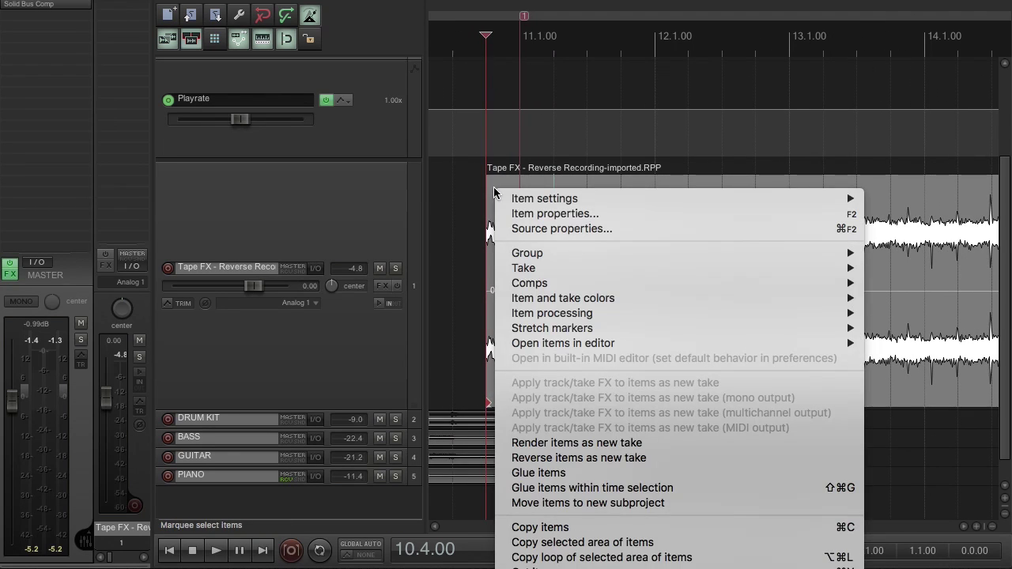
mouse_move(539, 203)
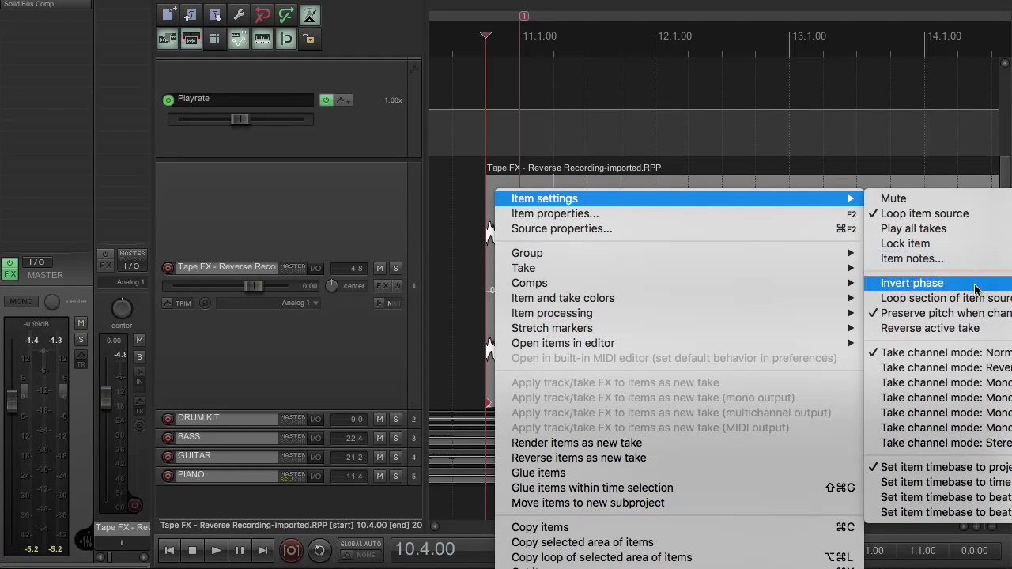
mouse_move(553, 283)
key(Escape)
key(Escape)
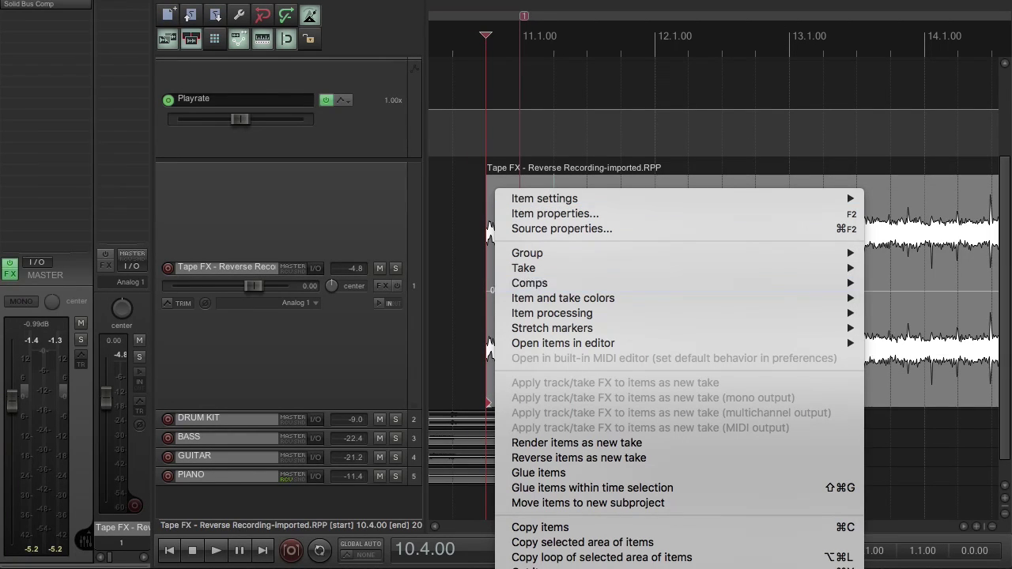
drag(430, 226, 336, 225)
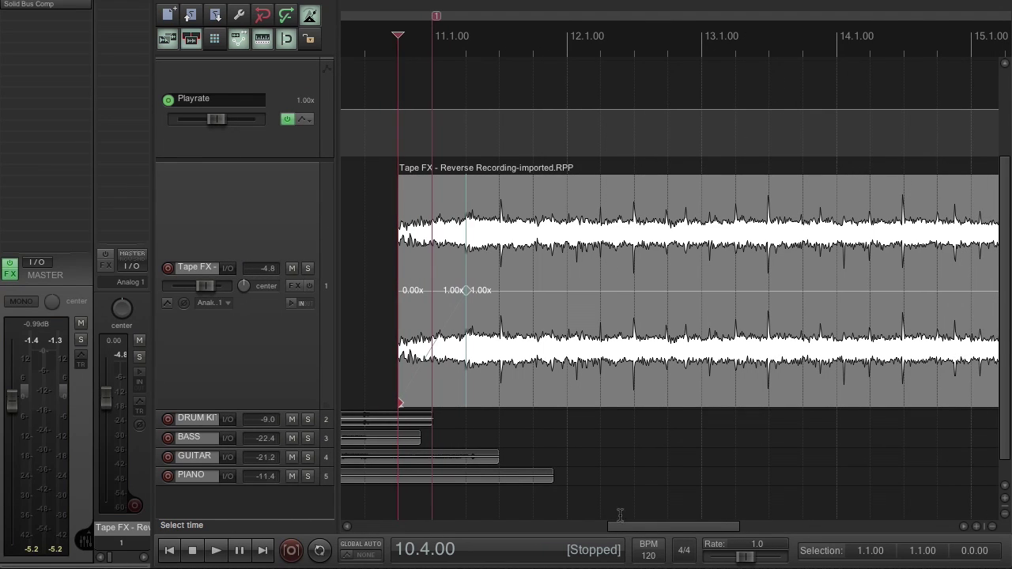
drag(688, 526, 694, 526)
Turn off 'Preserve pitch when changing playrate' in the Tape FX item's settings
right_click(385, 181)
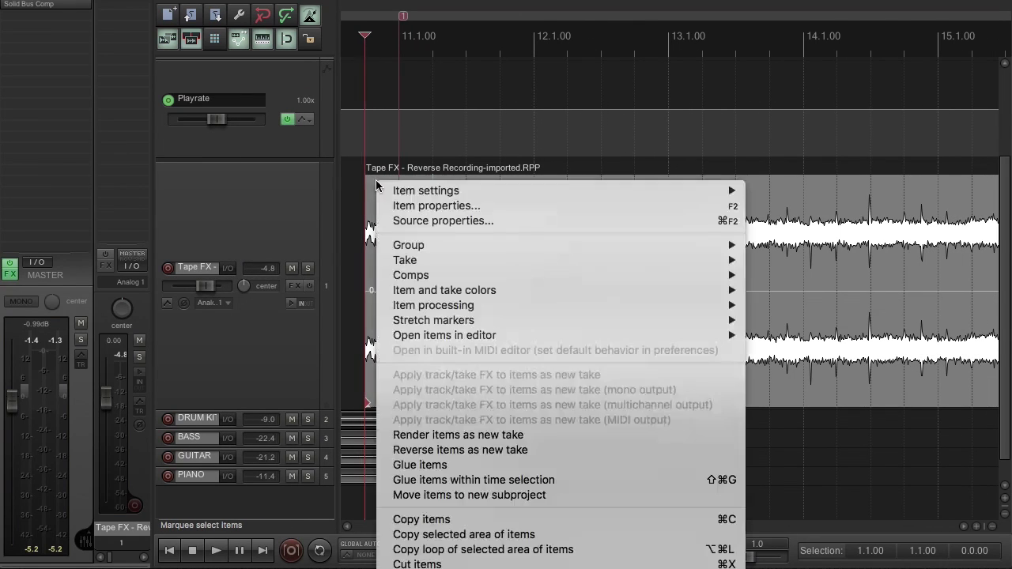
mouse_move(429, 193)
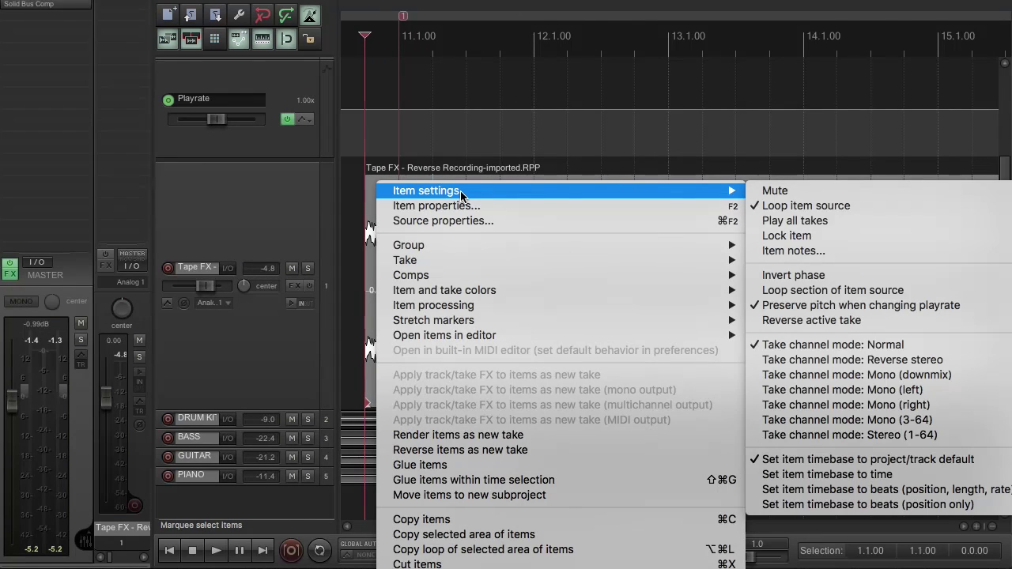
click(949, 306)
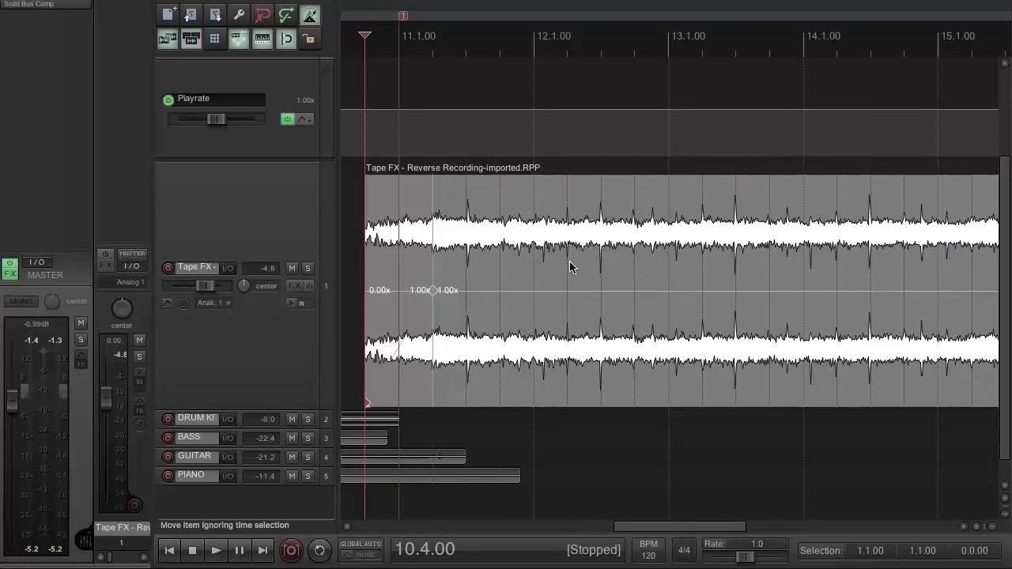
Give the Tape FX item a short fade-in of about 0.90 at its start
scroll(637, 264, down, 3)
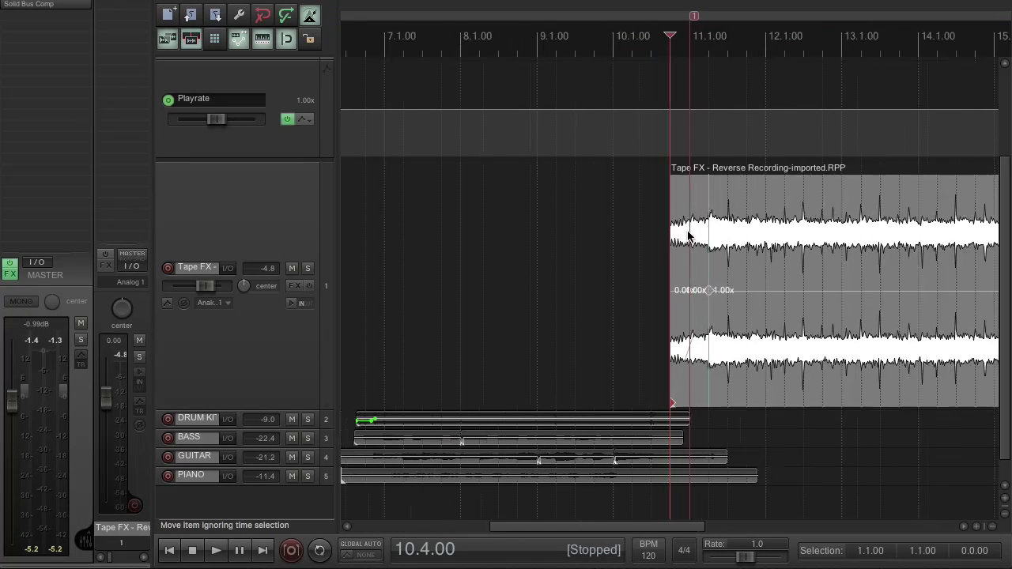
click(613, 49)
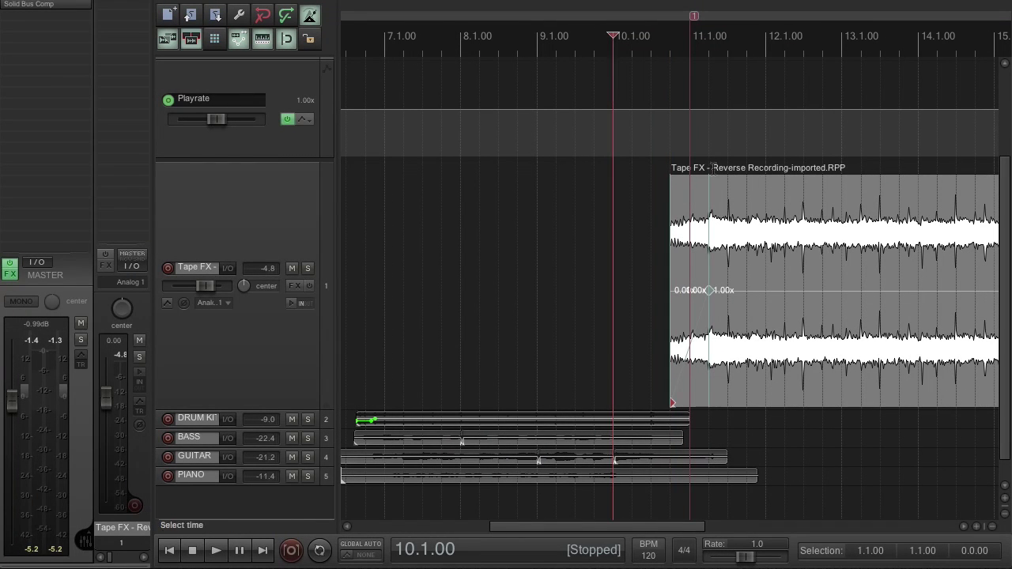
drag(671, 175, 690, 178)
drag(540, 12, 616, 89)
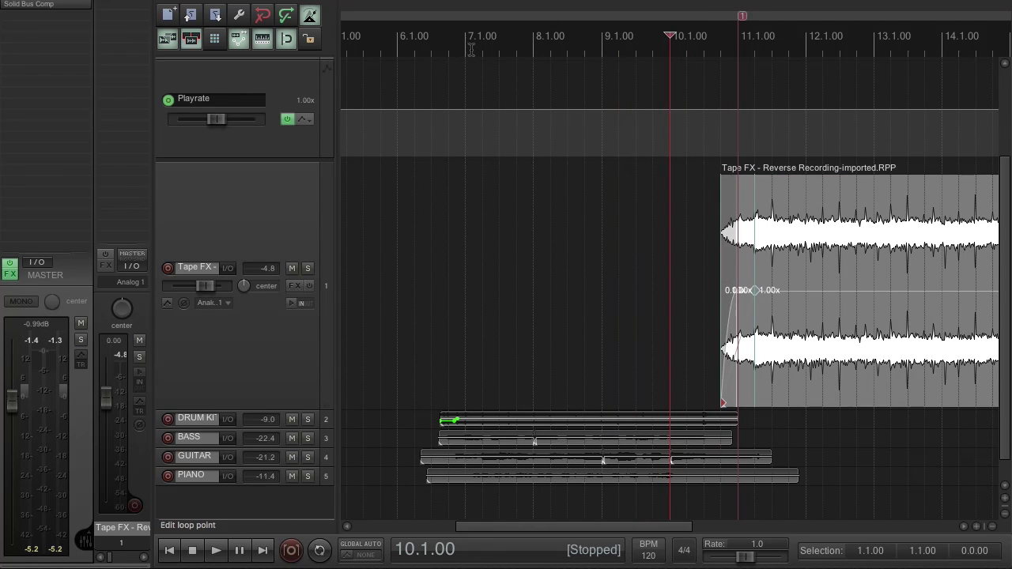
click(428, 46)
key(space)
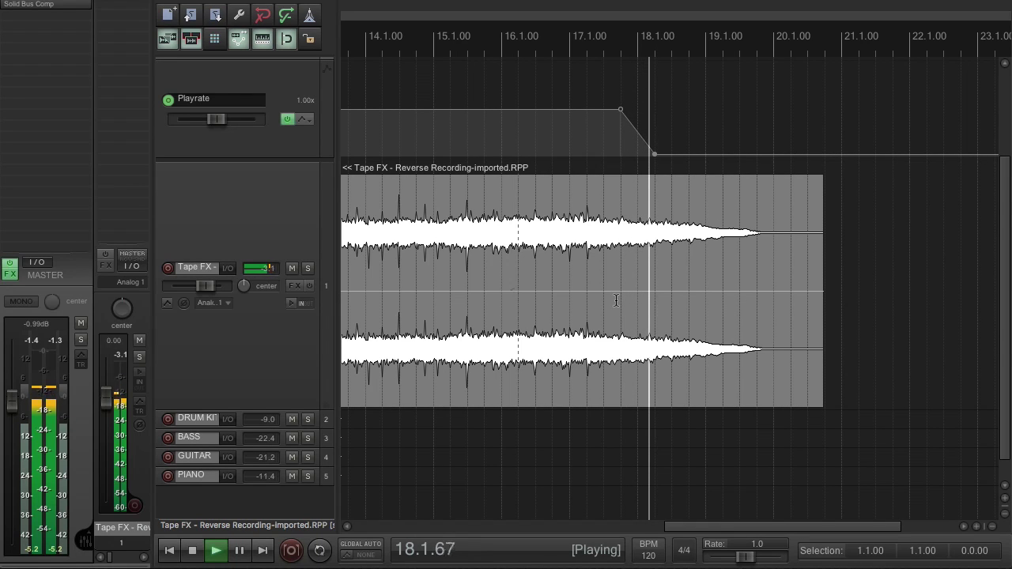
key(space)
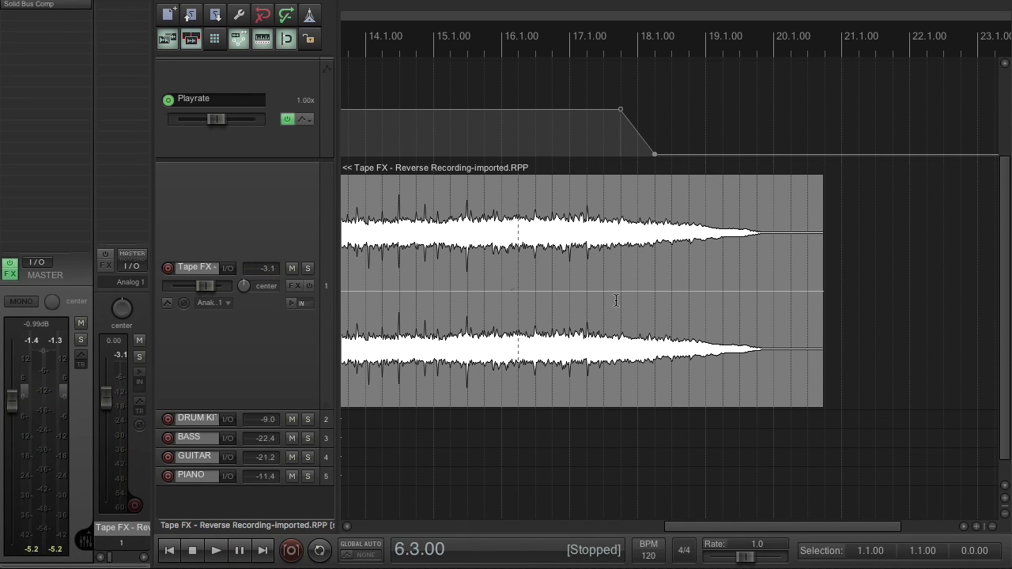